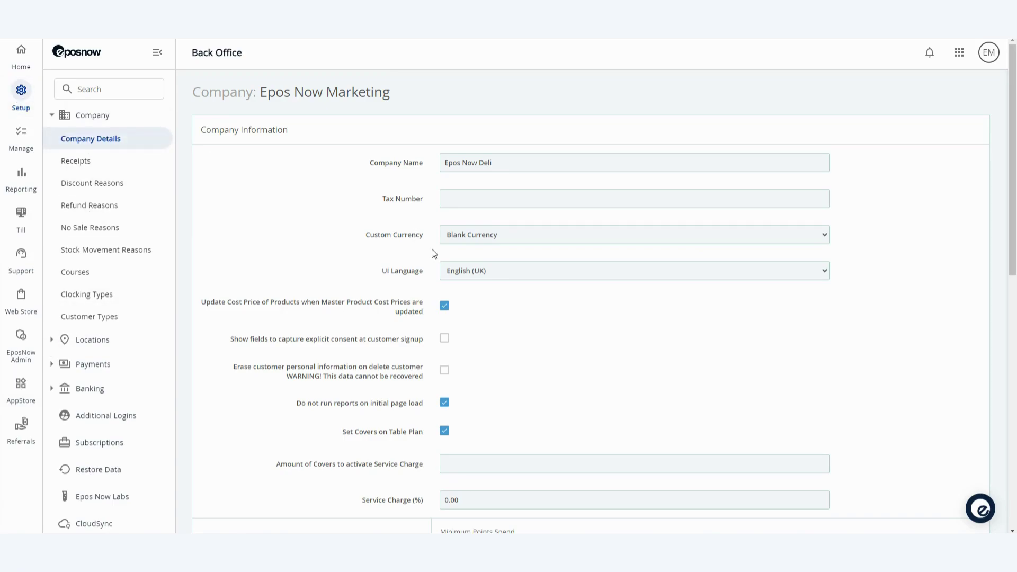
Scroll to the Loyalty Points settings: 100 minimum spend, 0.10 points value, 1 point per 100 spent
{"action": "scroll", "coordinate": [440, 260], "scroll_direction": "down", "scroll_amount": 2}
{"action": "scroll", "coordinate": [442, 261], "scroll_direction": "down", "scroll_amount": 2}
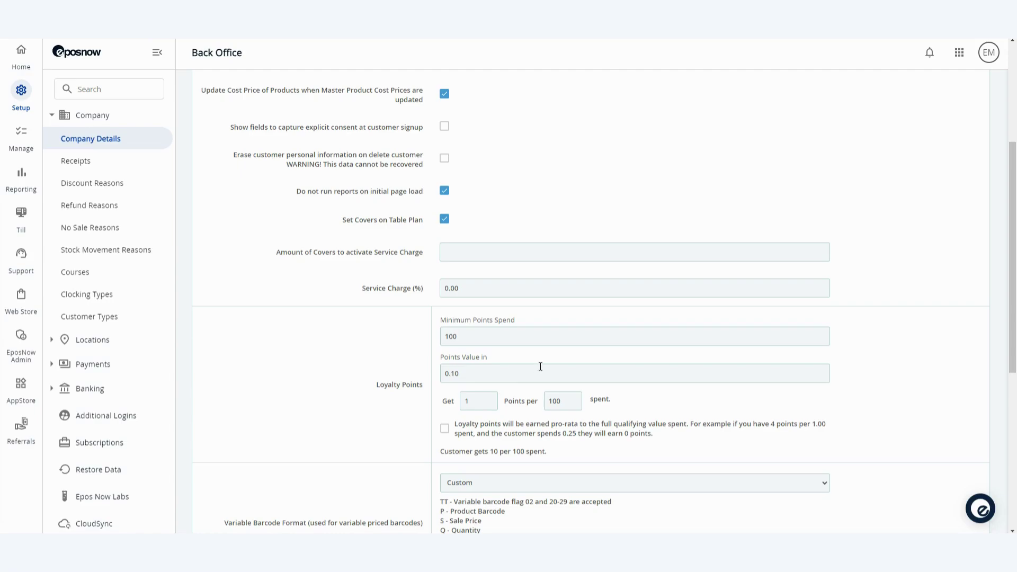
In the till, cancel the new-customer form, dismiss the layout notice, and search customers for 'test acco'
{"action": "mouse_move", "coordinate": [367, 551]}
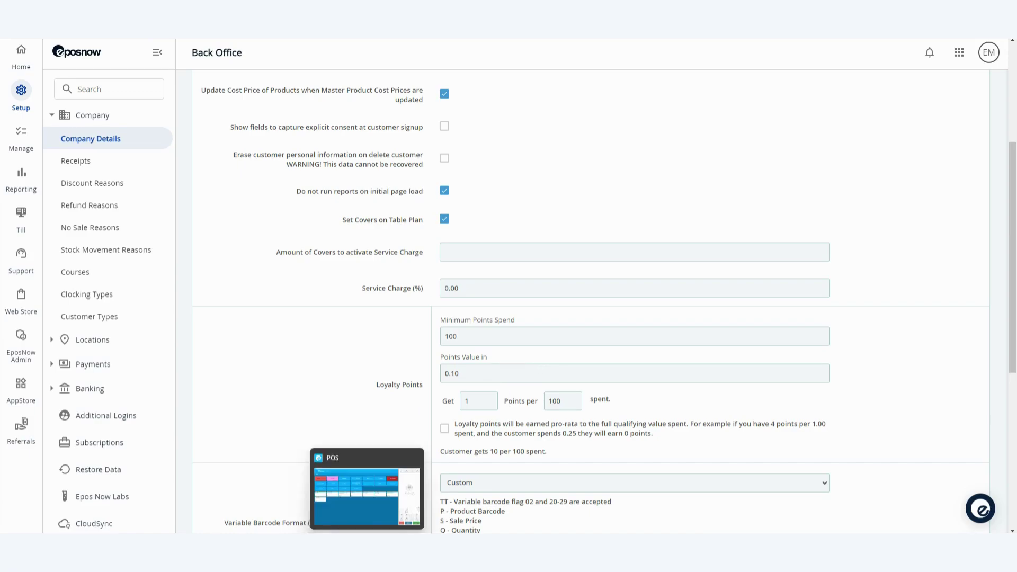
{"action": "left_click", "coordinate": [366, 517]}
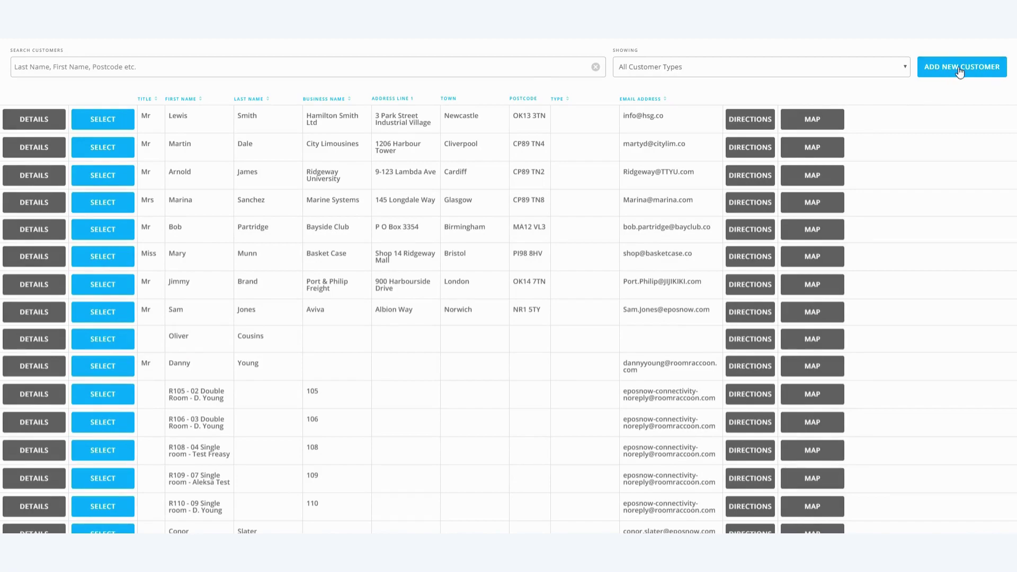
{"action": "left_click", "coordinate": [960, 68]}
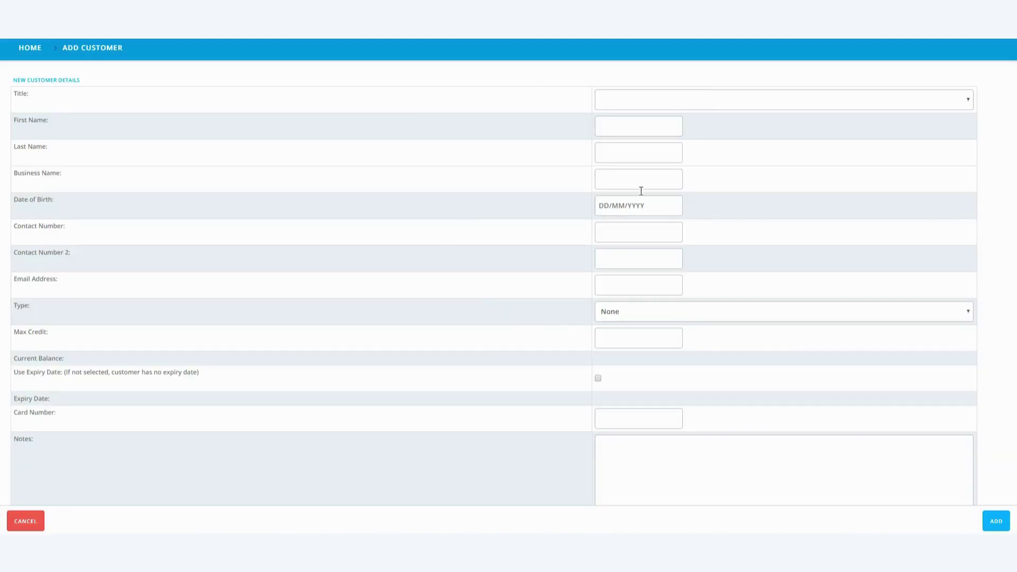
{"action": "left_click", "coordinate": [21, 522]}
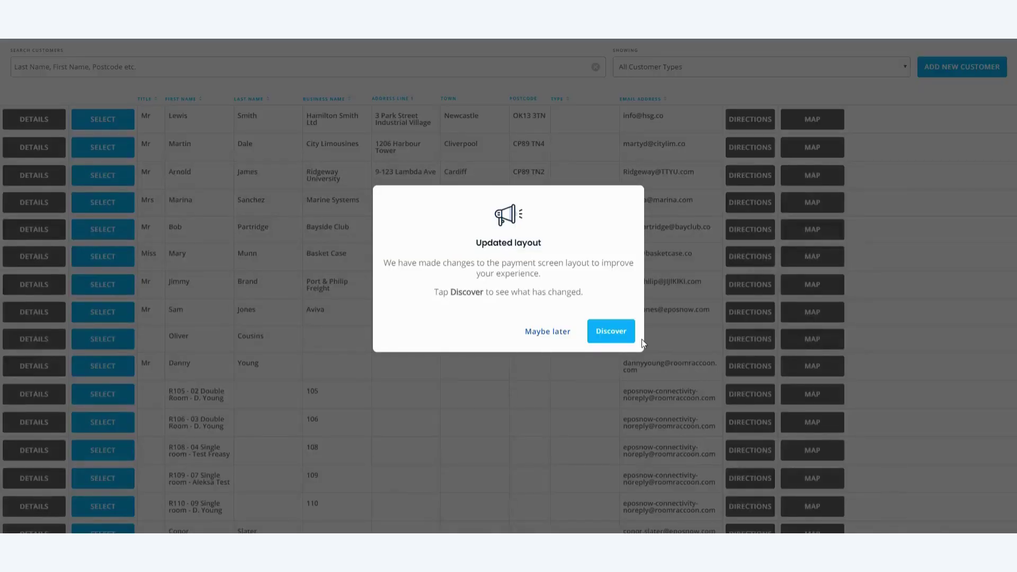
{"action": "left_click", "coordinate": [564, 334]}
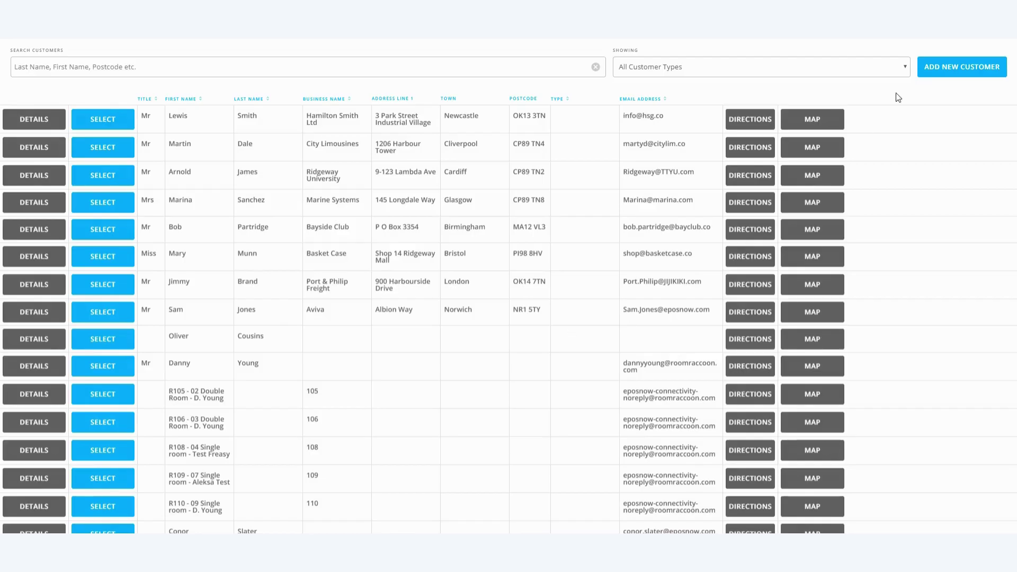
{"action": "left_click", "coordinate": [334, 70]}
{"action": "type", "text": "test ac"}
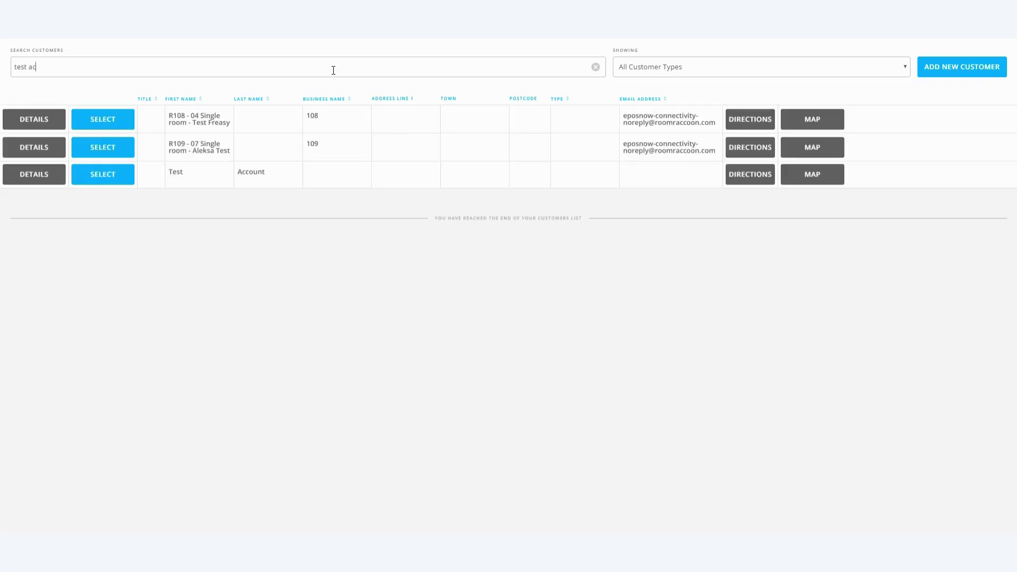
{"action": "type", "text": "co"}
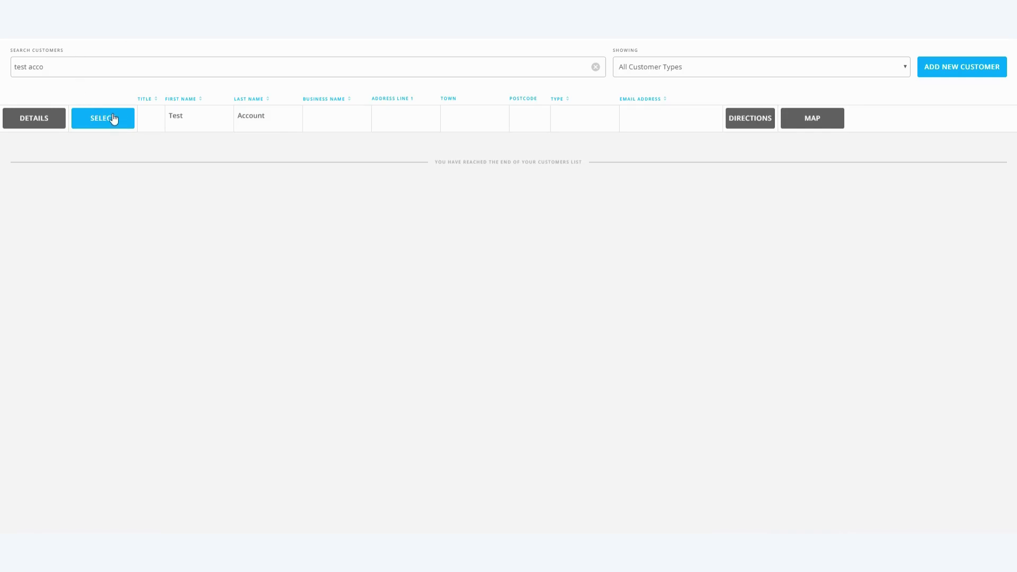
Attach Test Account to the sale and add two CHIPS from HOT FOOD
{"action": "left_click", "coordinate": [114, 118]}
{"action": "left_click", "coordinate": [175, 104]}
{"action": "left_click", "coordinate": [75, 102]}
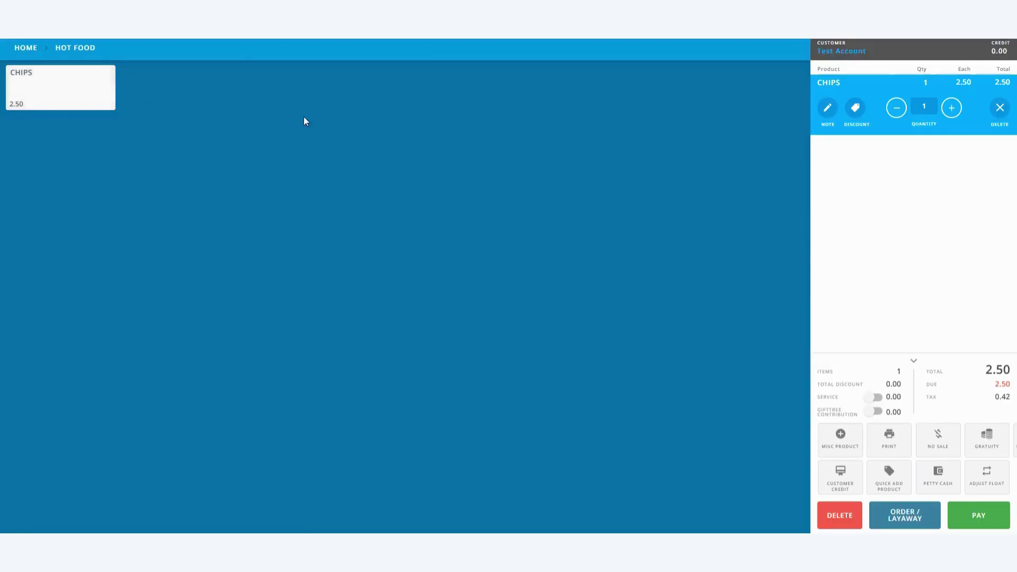
{"action": "left_click", "coordinate": [51, 101]}
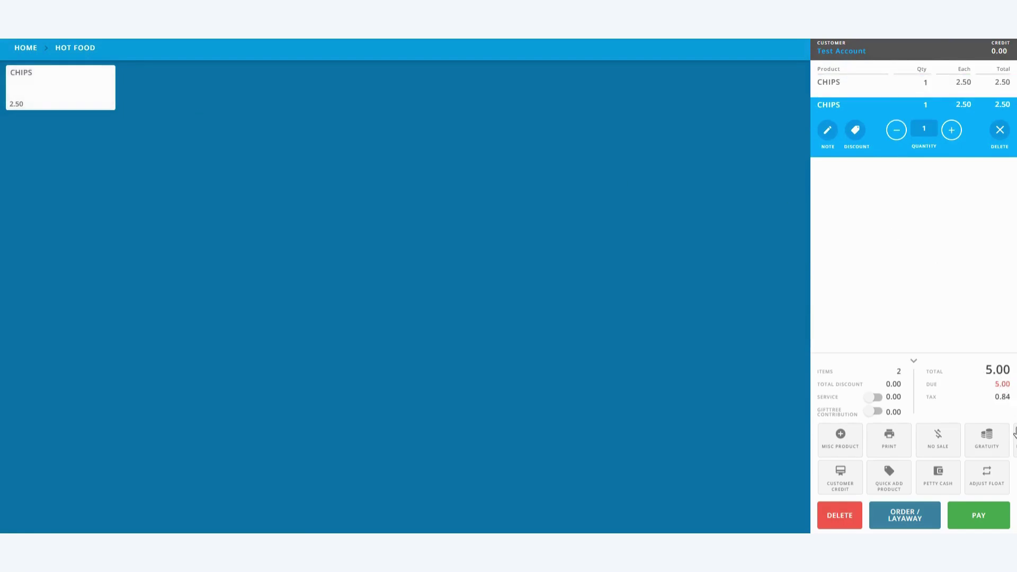
Pay the 5.00 bill in cash and skip saving the receipt as a PDF
{"action": "left_click", "coordinate": [979, 516]}
{"action": "left_click", "coordinate": [294, 279]}
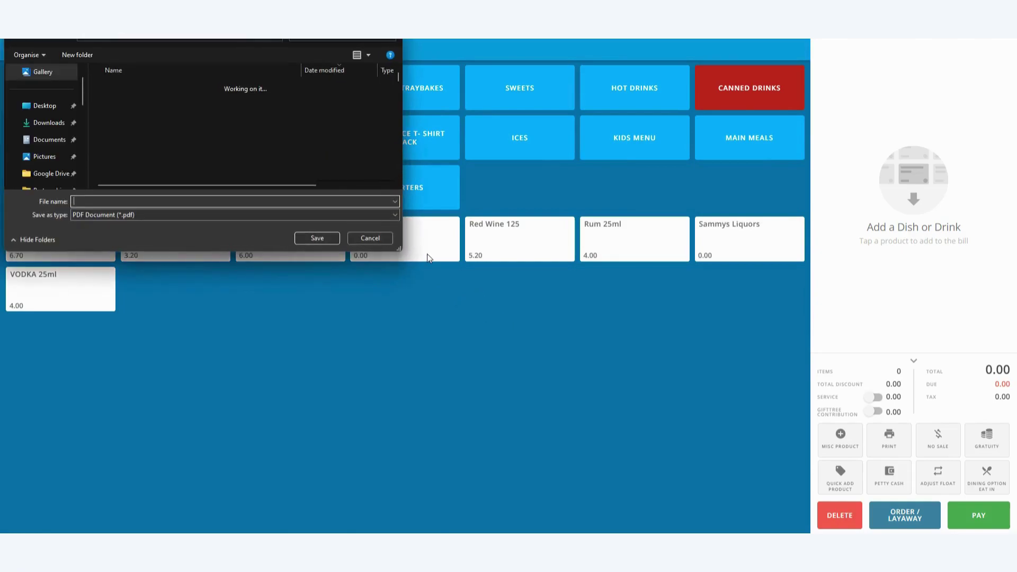
{"action": "left_click", "coordinate": [370, 247]}
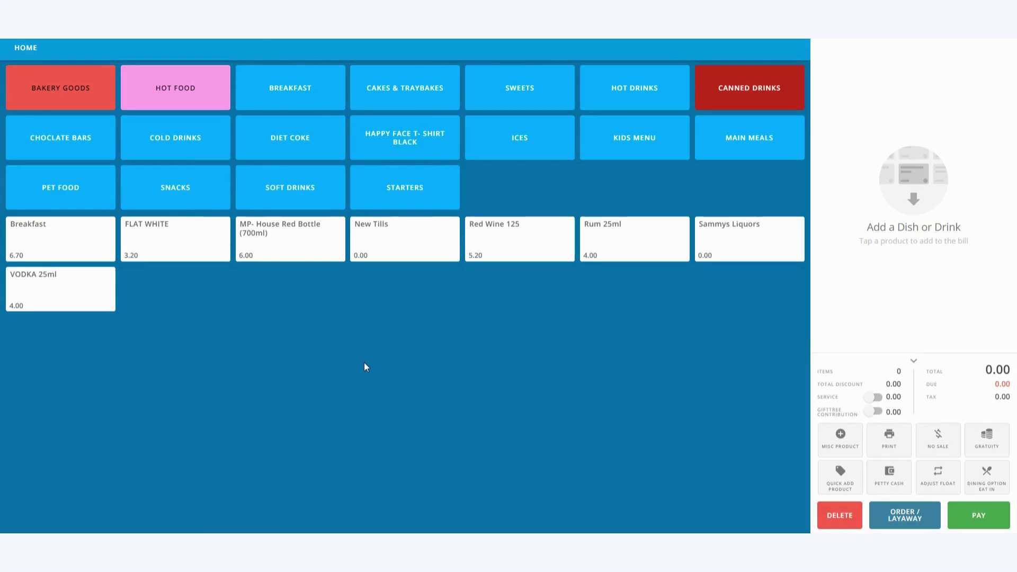
Search customers for 'testa' and add one CHIPS from HOT FOOD to the bill
{"action": "left_click", "coordinate": [874, 43]}
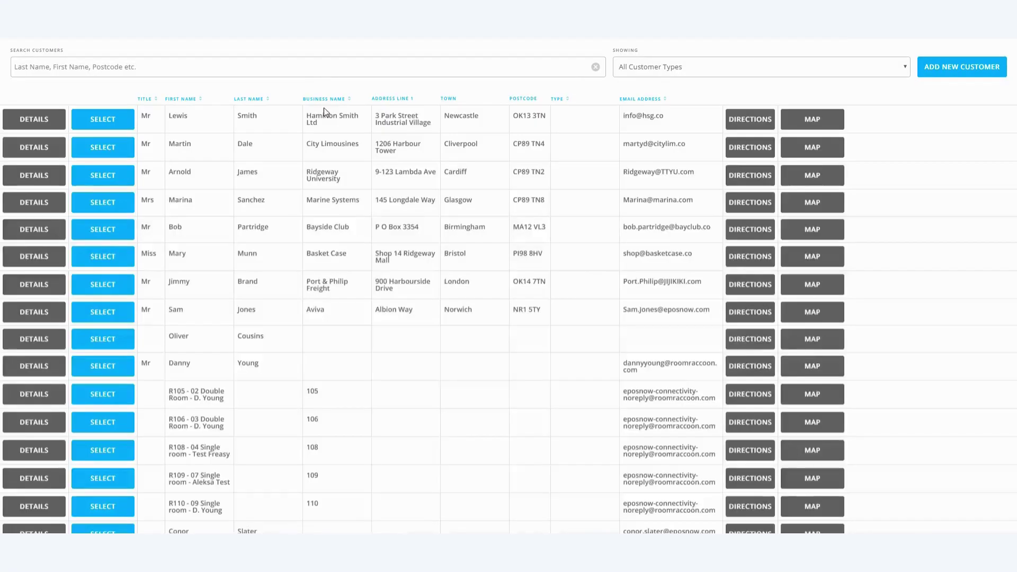
{"action": "left_click", "coordinate": [312, 72]}
{"action": "type", "text": "testa"}
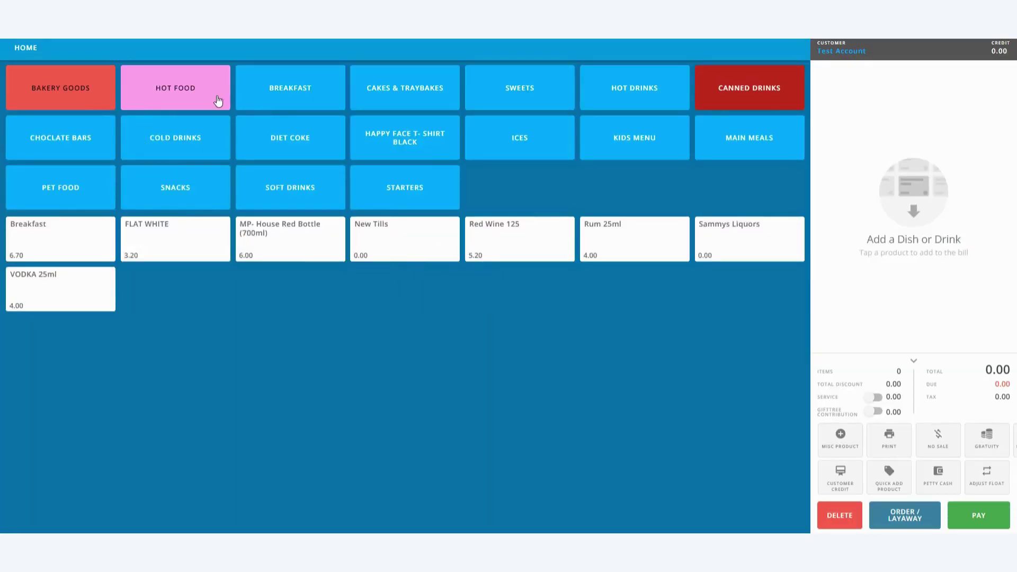
{"action": "left_click", "coordinate": [220, 98]}
{"action": "left_click", "coordinate": [107, 96]}
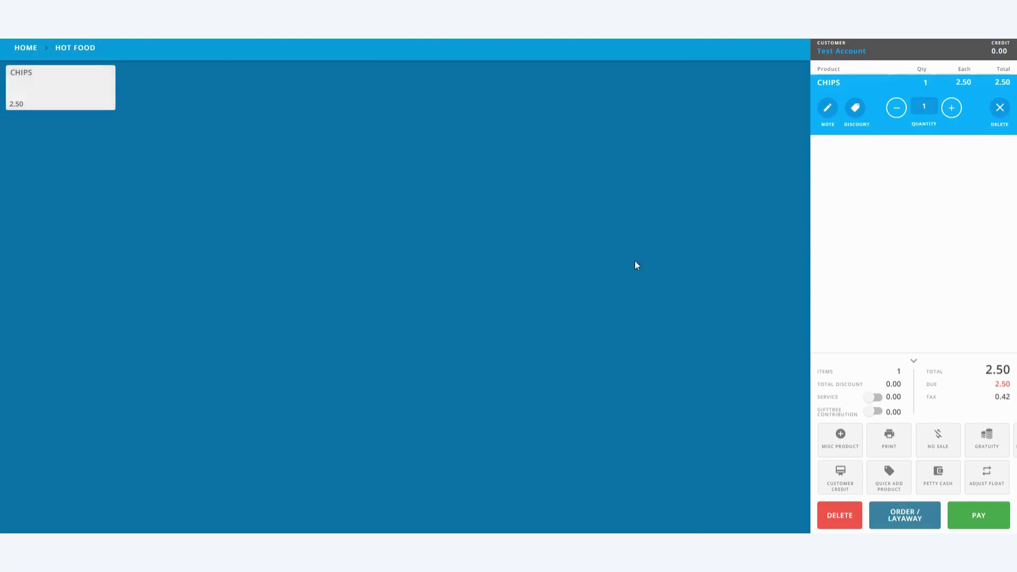
Try paying the 2.50 bill with loyalty points and acknowledge the minimum-spend warning
{"action": "left_click", "coordinate": [985, 519]}
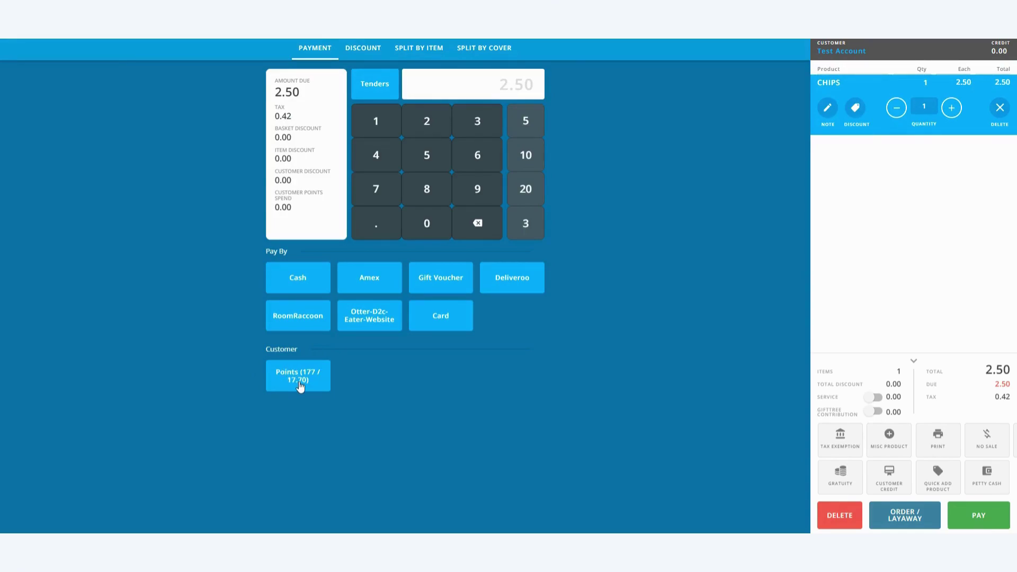
{"action": "left_click", "coordinate": [300, 385]}
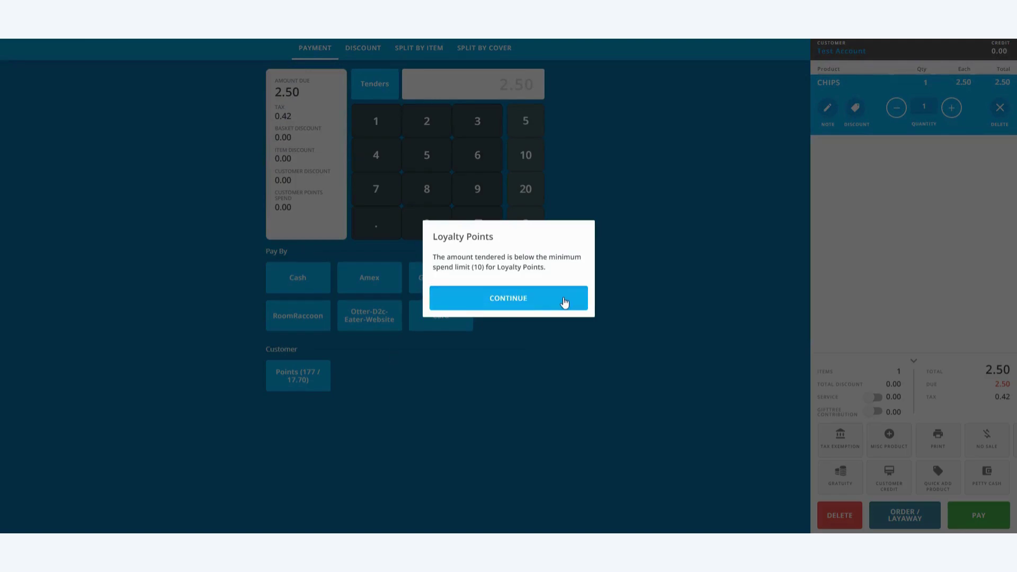
{"action": "left_click", "coordinate": [515, 299]}
Raise CHIPS to quantity 5 and pay the 12.50 bill with loyalty points
{"action": "left_click", "coordinate": [958, 113]}
{"action": "left_click", "coordinate": [958, 113]}
{"action": "left_click", "coordinate": [958, 113]}
{"action": "left_click", "coordinate": [958, 113]}
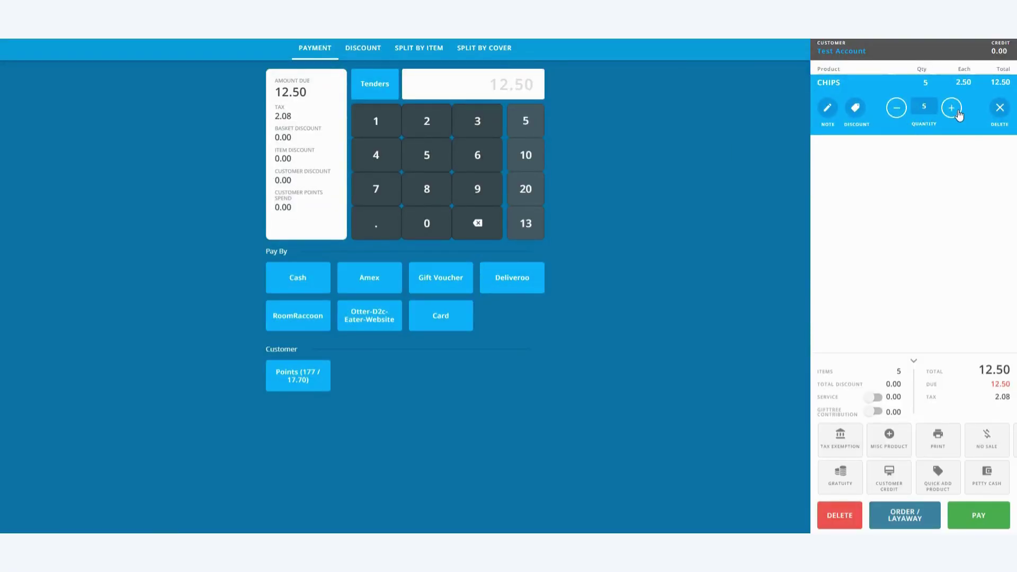
{"action": "left_click", "coordinate": [297, 377]}
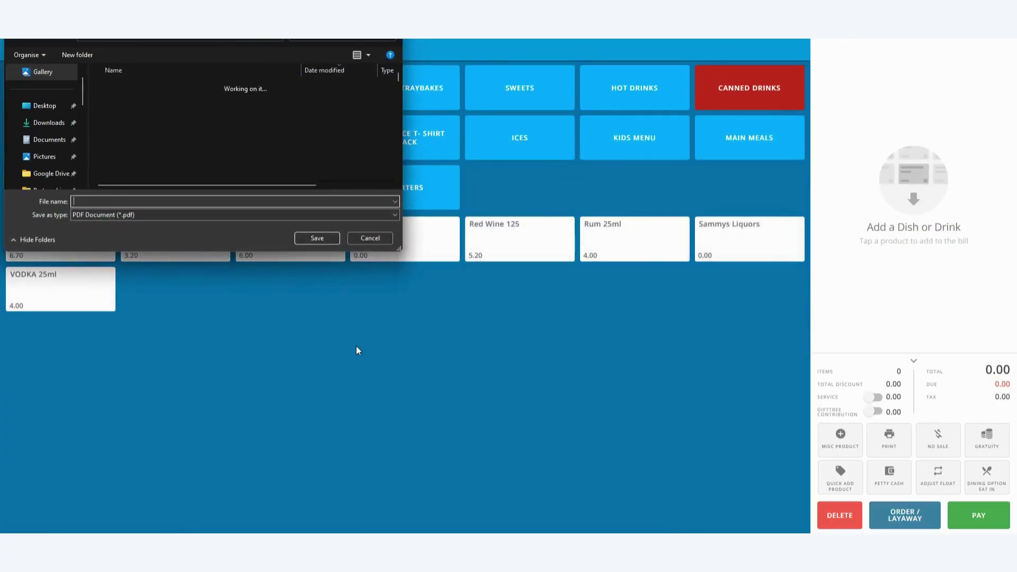
Cancel the receipt PDF save, leaving the till with an empty bill
{"action": "left_click", "coordinate": [366, 239]}
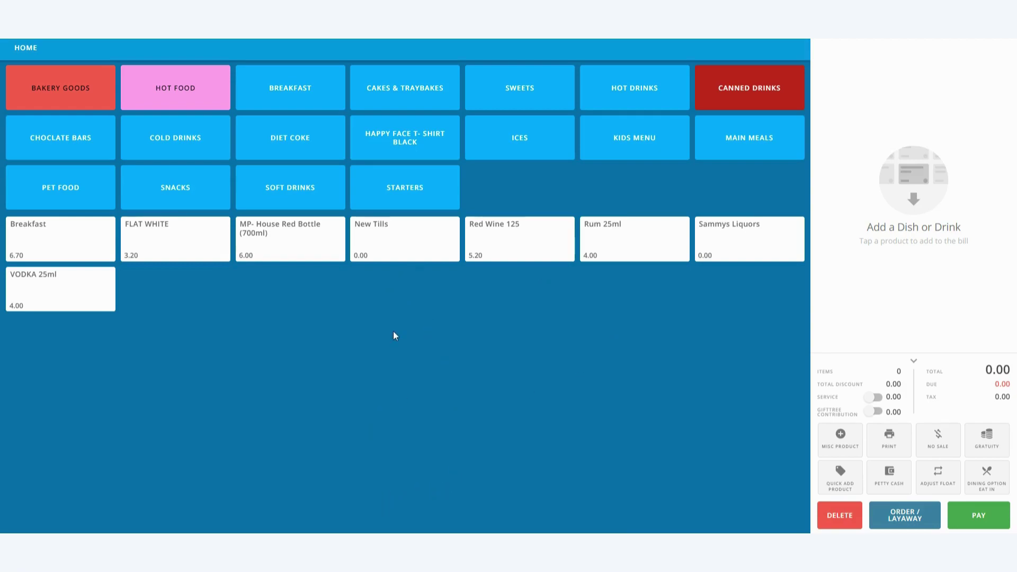
Return to Back Office and go to Manage > Promotions
{"action": "mouse_move", "coordinate": [297, 551]}
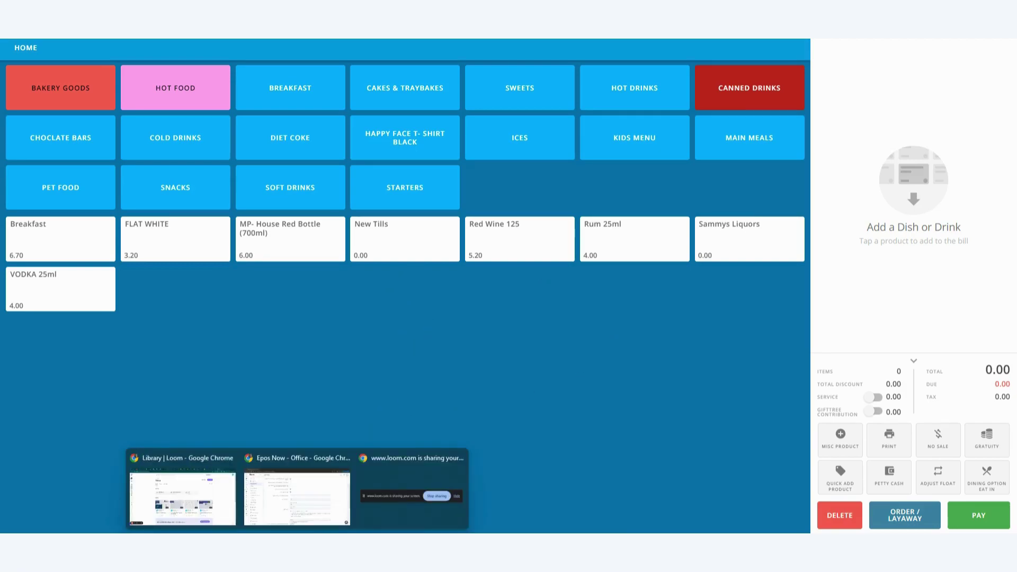
{"action": "left_click", "coordinate": [295, 498]}
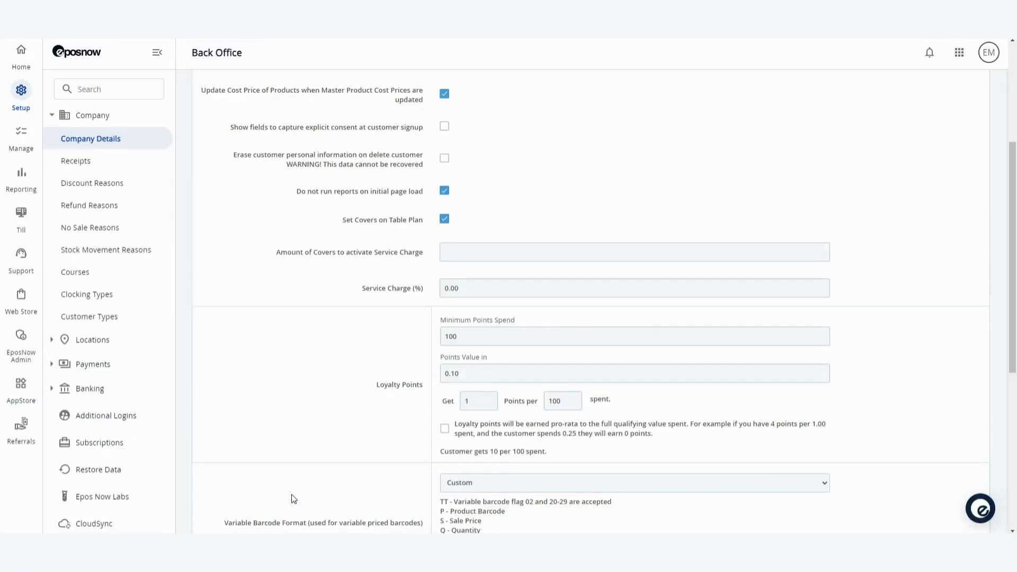
{"action": "left_click", "coordinate": [24, 144]}
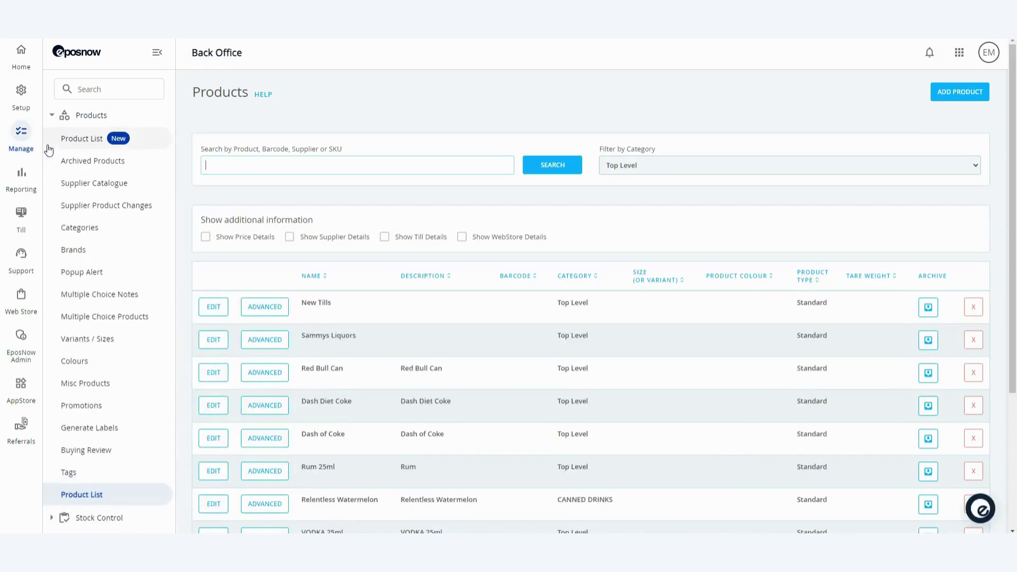
{"action": "left_click", "coordinate": [87, 407]}
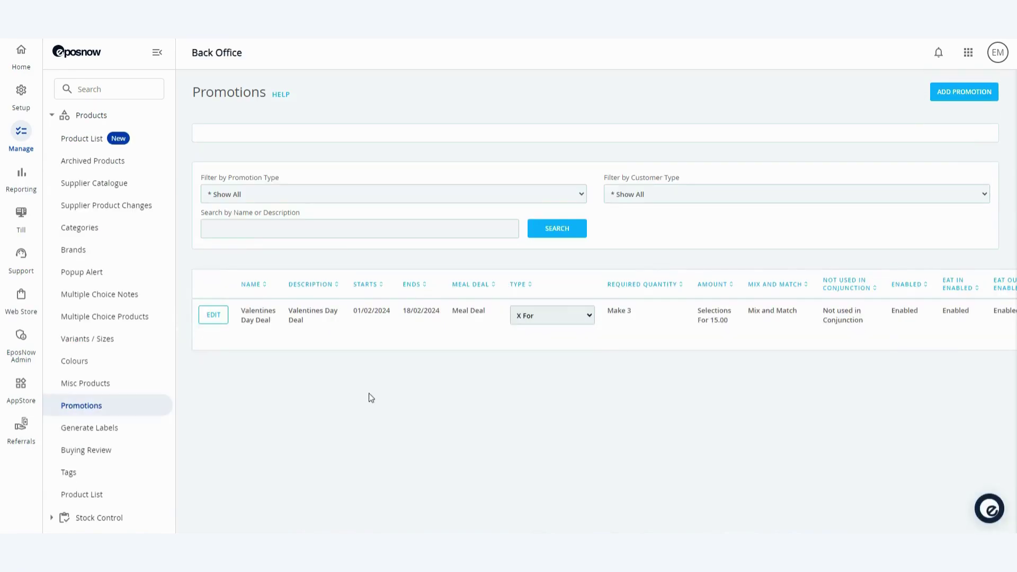
Start a new promotion of type Points (Multiple) and scroll down to its product section
{"action": "left_click", "coordinate": [964, 93]}
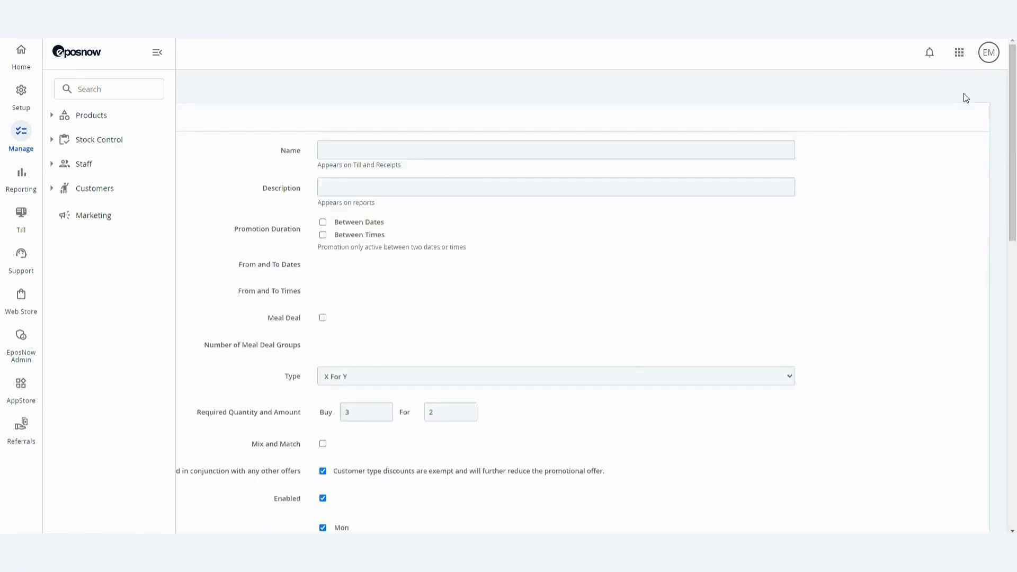
{"action": "left_click", "coordinate": [480, 392]}
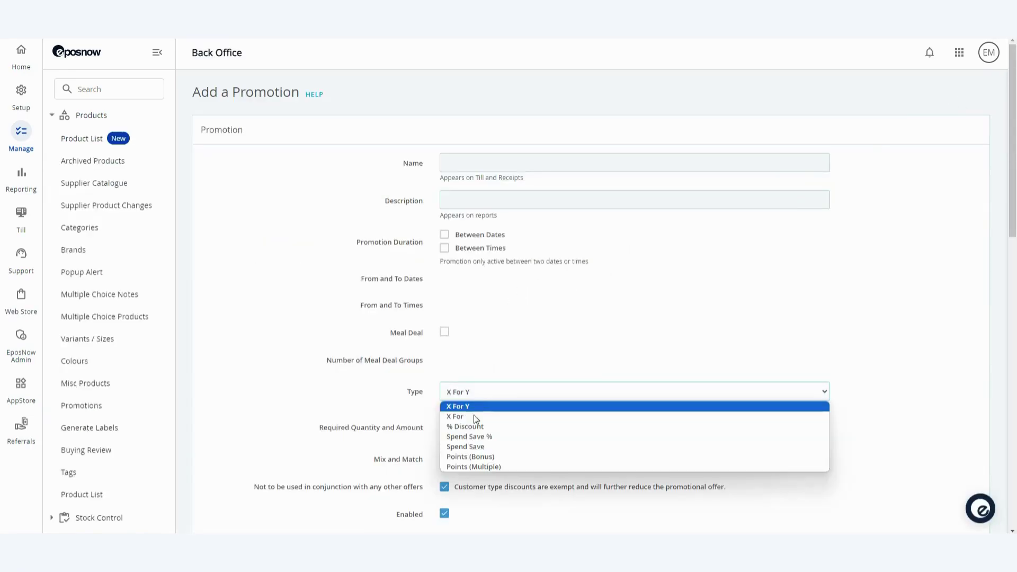
{"action": "left_click", "coordinate": [502, 466]}
{"action": "scroll", "coordinate": [431, 459], "scroll_direction": "down", "scroll_amount": 10}
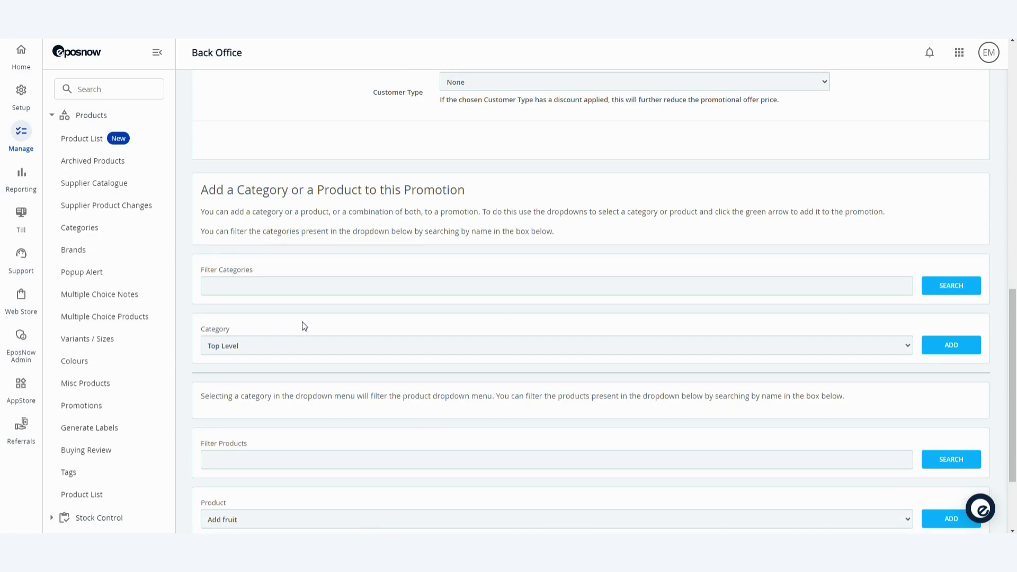
Open Reporting > Loyalty Dashboard and apply the last-14-days period
{"action": "left_click", "coordinate": [30, 182]}
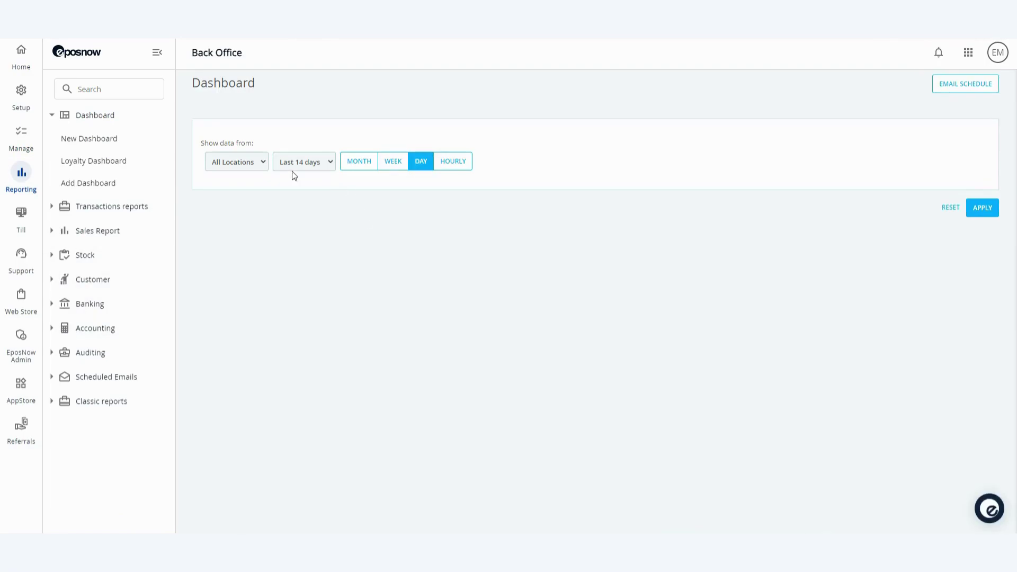
{"action": "left_click", "coordinate": [113, 163]}
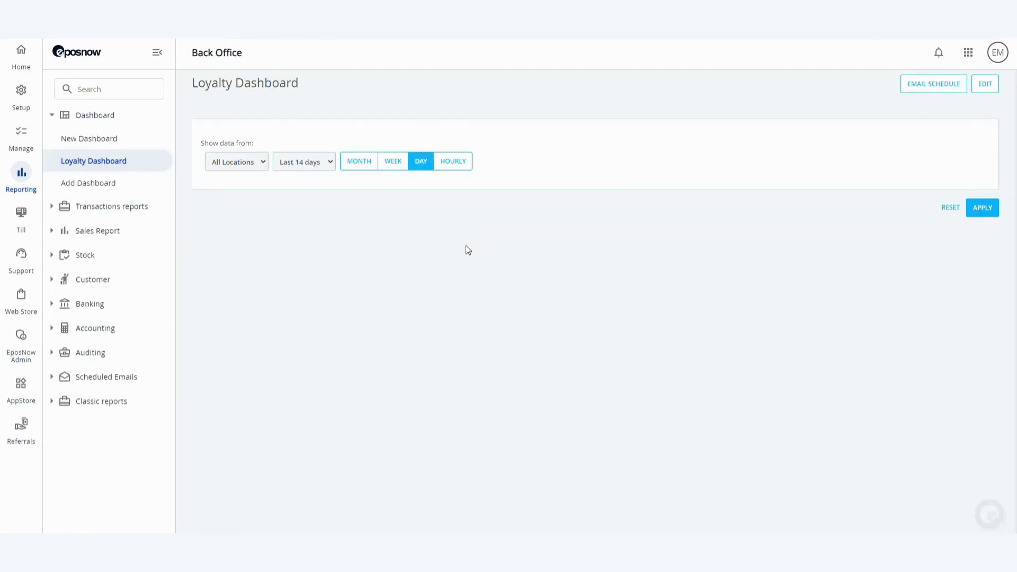
{"action": "left_click", "coordinate": [995, 208]}
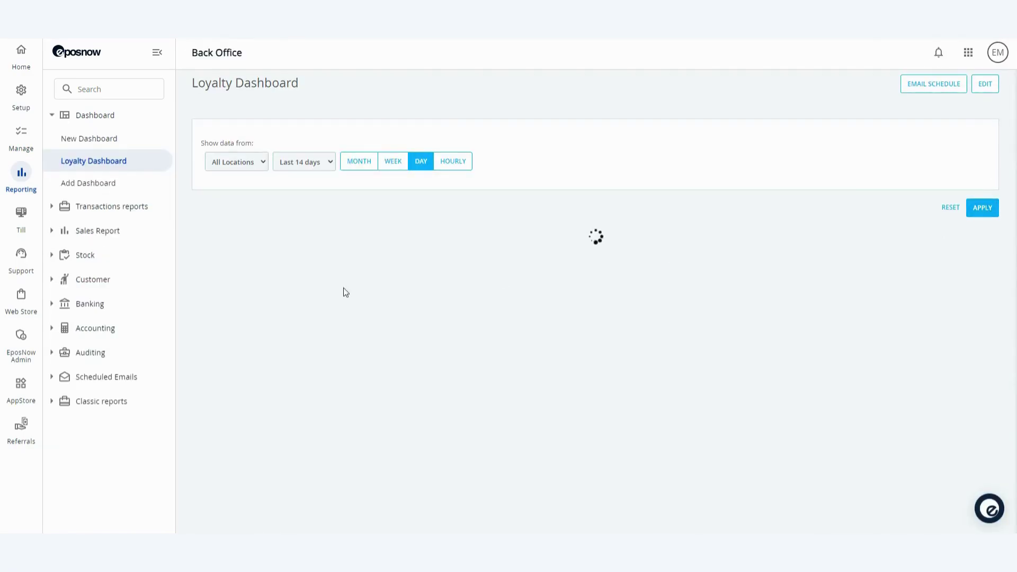
Review the dashboard panels (378.37 total sales, 26 transactions) and expand the Customer reports
{"action": "scroll", "coordinate": [450, 278], "scroll_direction": "down", "scroll_amount": 4}
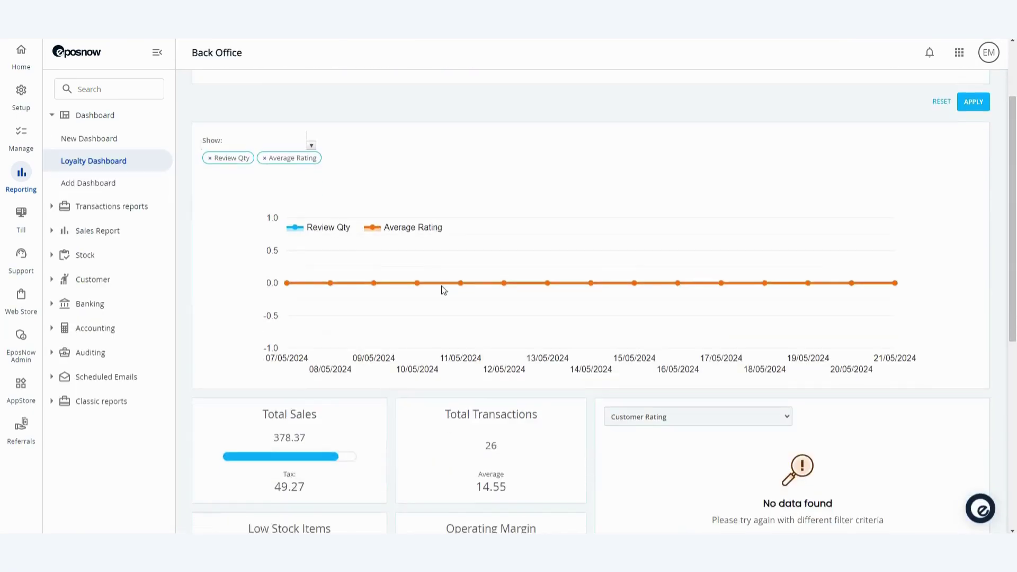
{"action": "scroll", "coordinate": [396, 254], "scroll_direction": "down", "scroll_amount": 2}
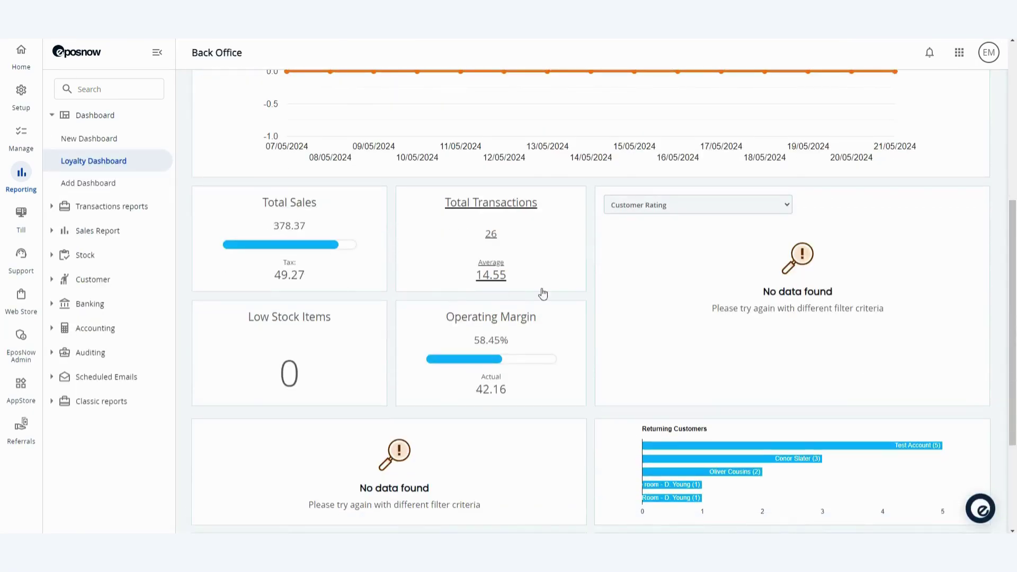
{"action": "scroll", "coordinate": [609, 305], "scroll_direction": "down", "scroll_amount": 2}
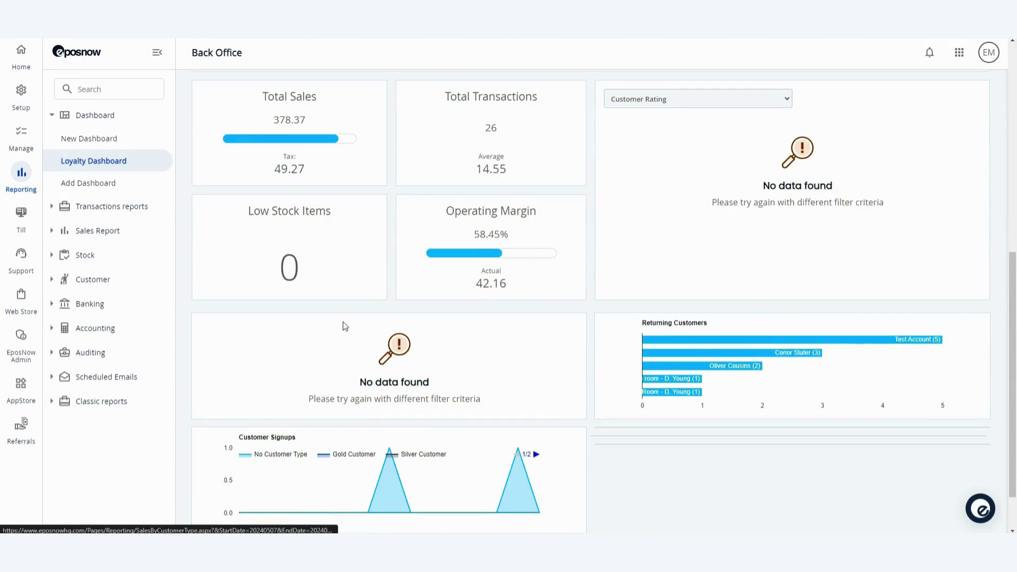
{"action": "scroll", "coordinate": [266, 302], "scroll_direction": "down", "scroll_amount": 1}
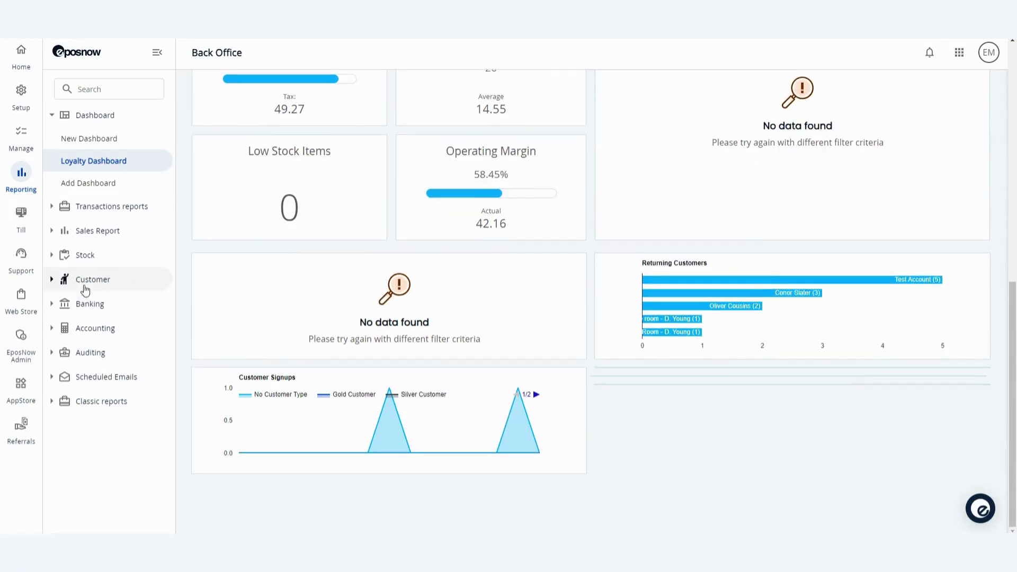
{"action": "left_click", "coordinate": [86, 281]}
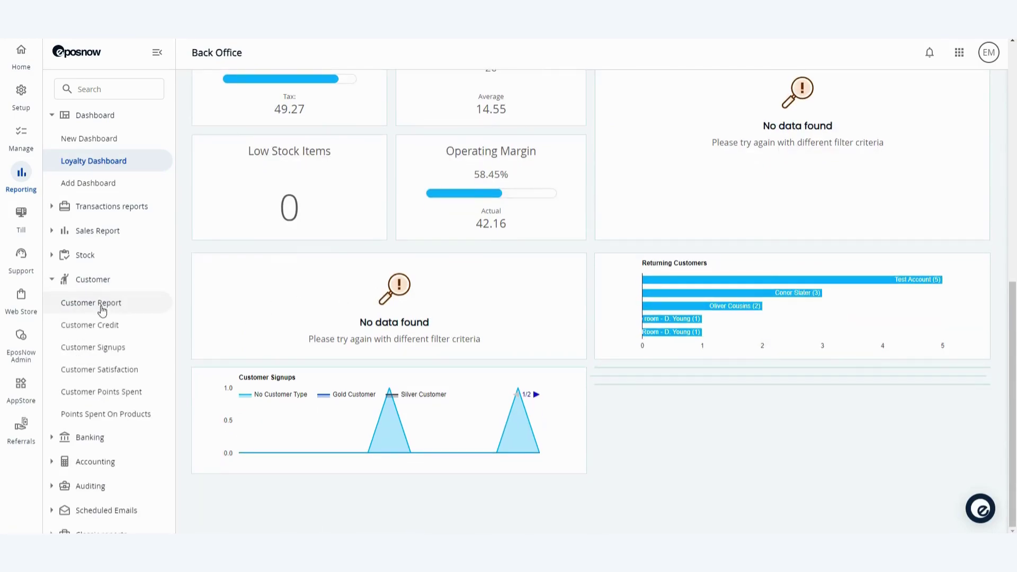